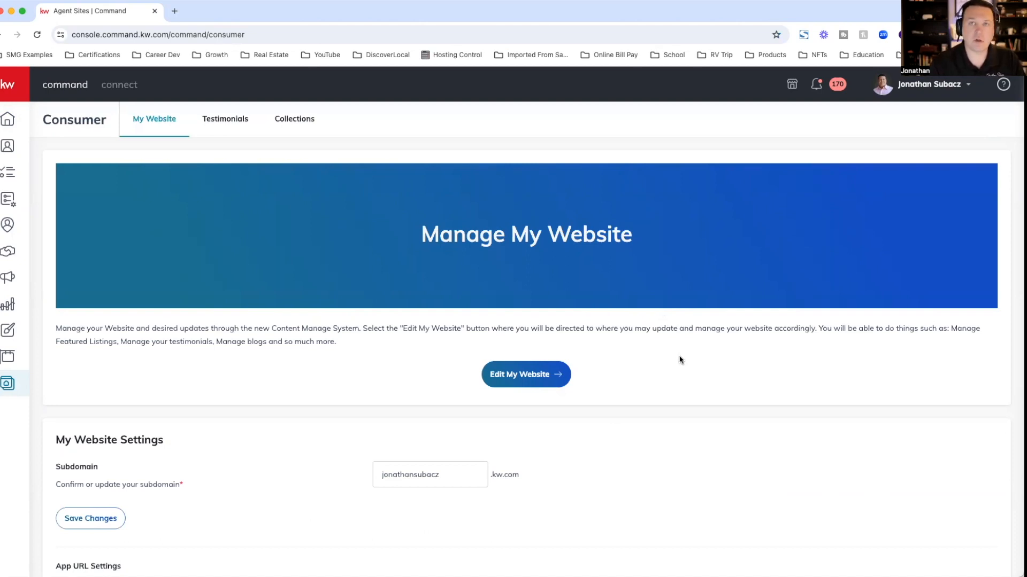
# Open the website's Brightspot CMS dashboard and scroll through its pages and HTML embed modules.
pyautogui.click(530, 374)
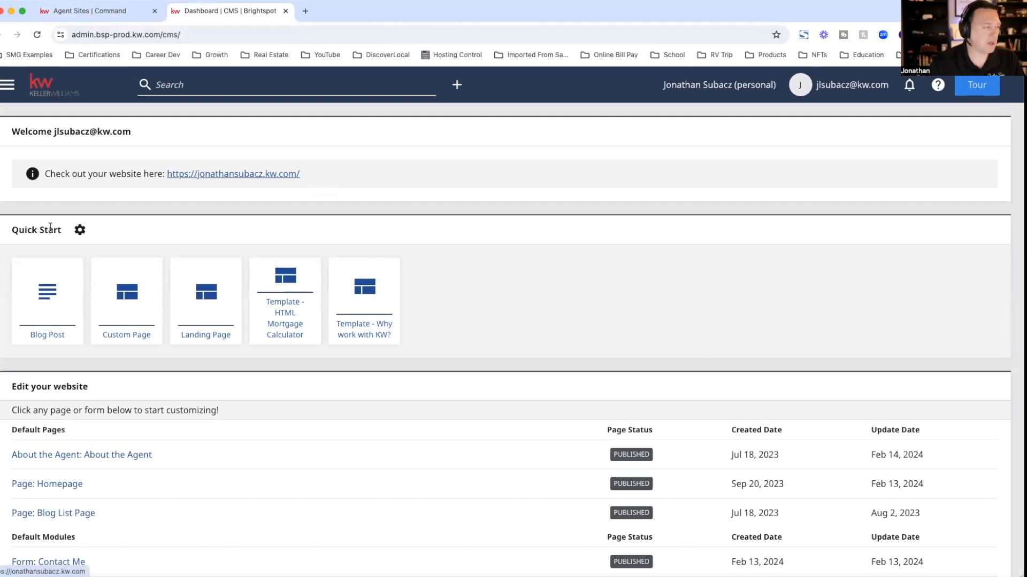
pyautogui.scroll(-1, 49, 228)
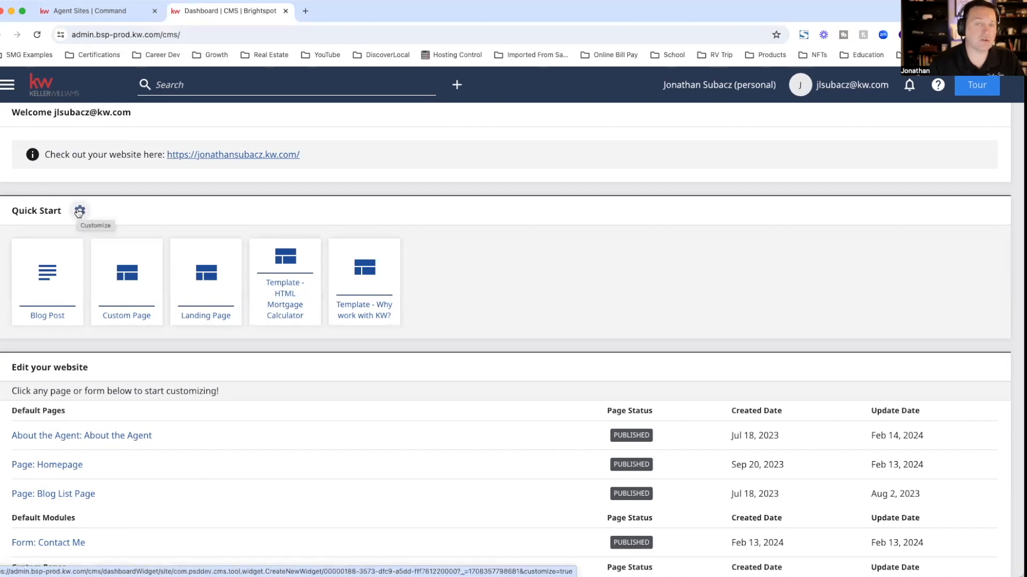
pyautogui.scroll(-5, 239, 357)
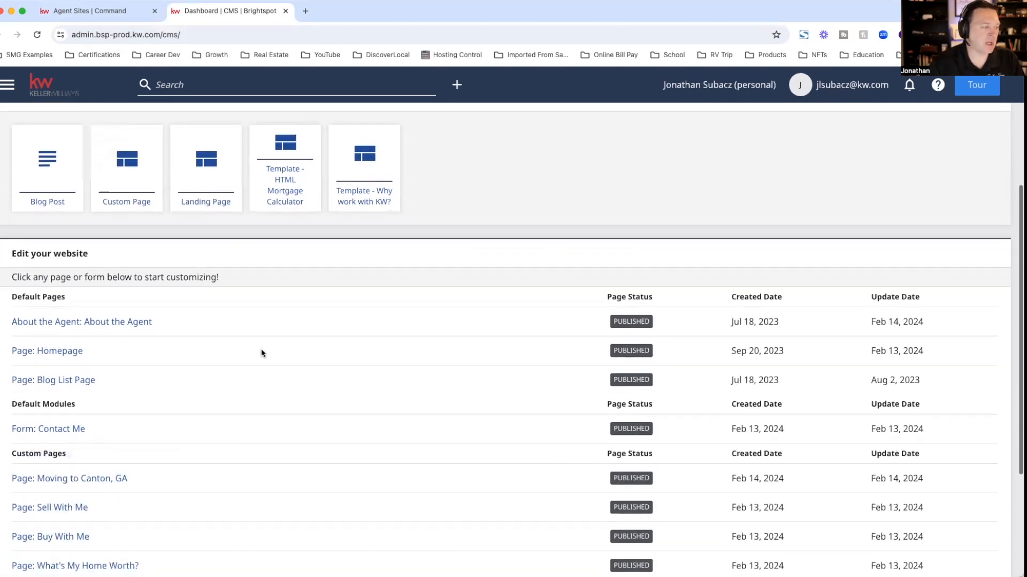
pyautogui.scroll(5, 307, 335)
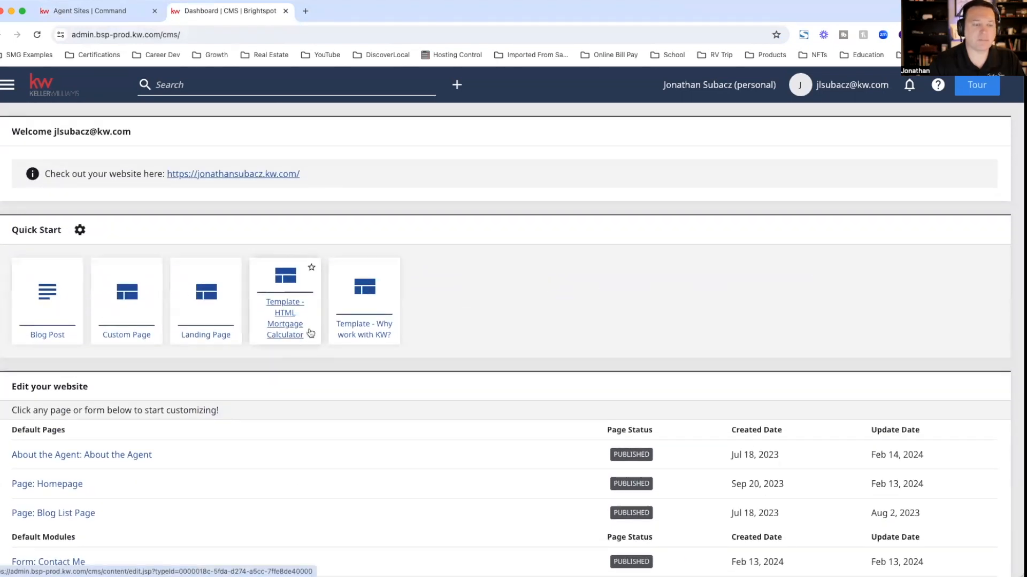
# Go to Admin > Organization Site and select the empty Google Analytics Tracking ID field.
pyautogui.click(8, 86)
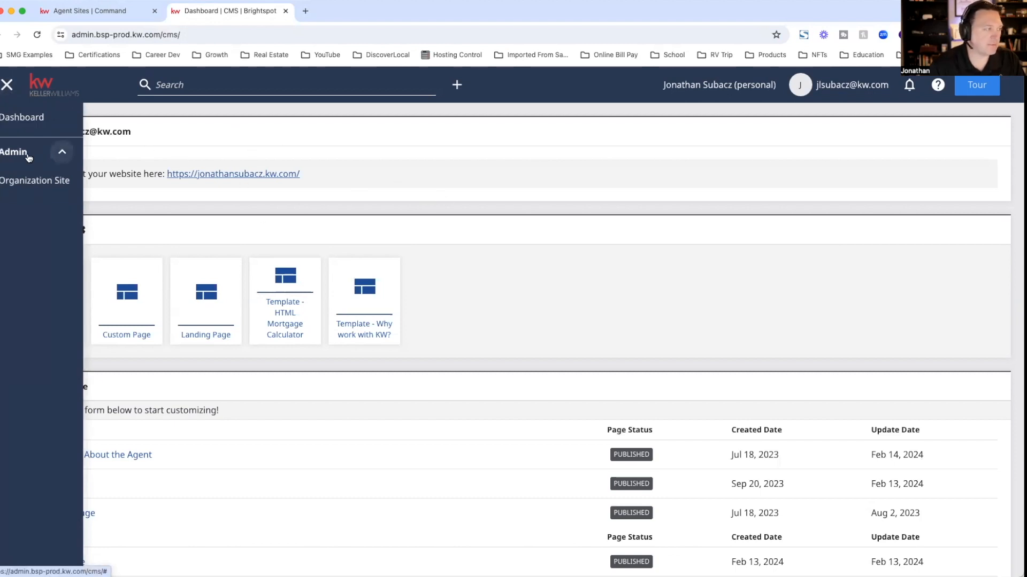
pyautogui.click(28, 181)
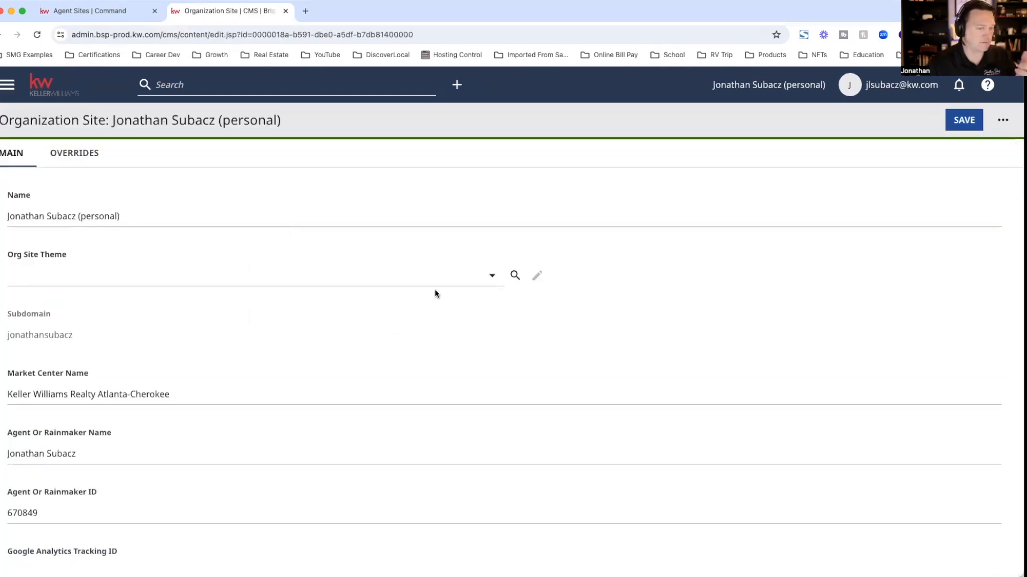
pyautogui.scroll(-3, 435, 292)
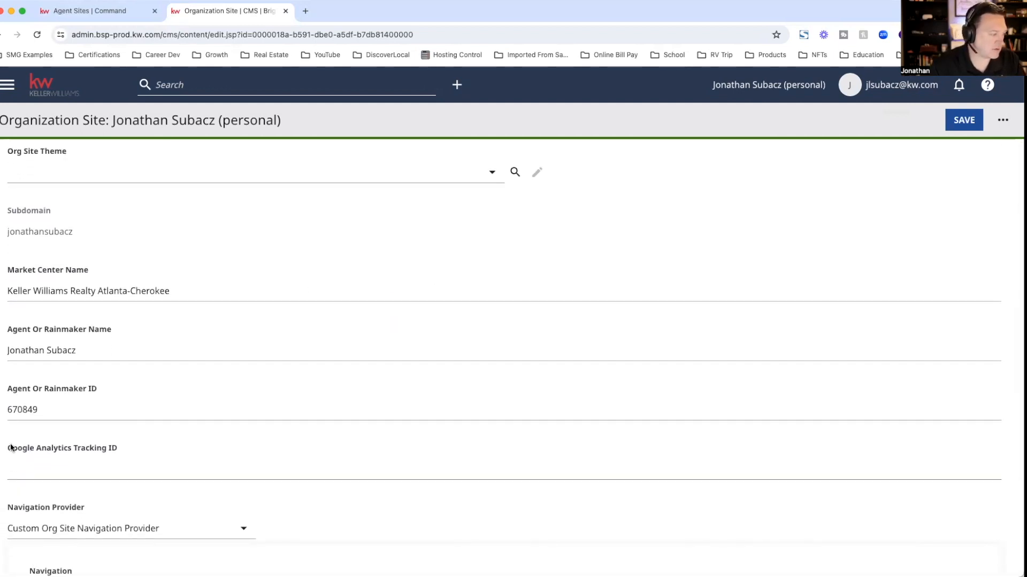
pyautogui.click(60, 473)
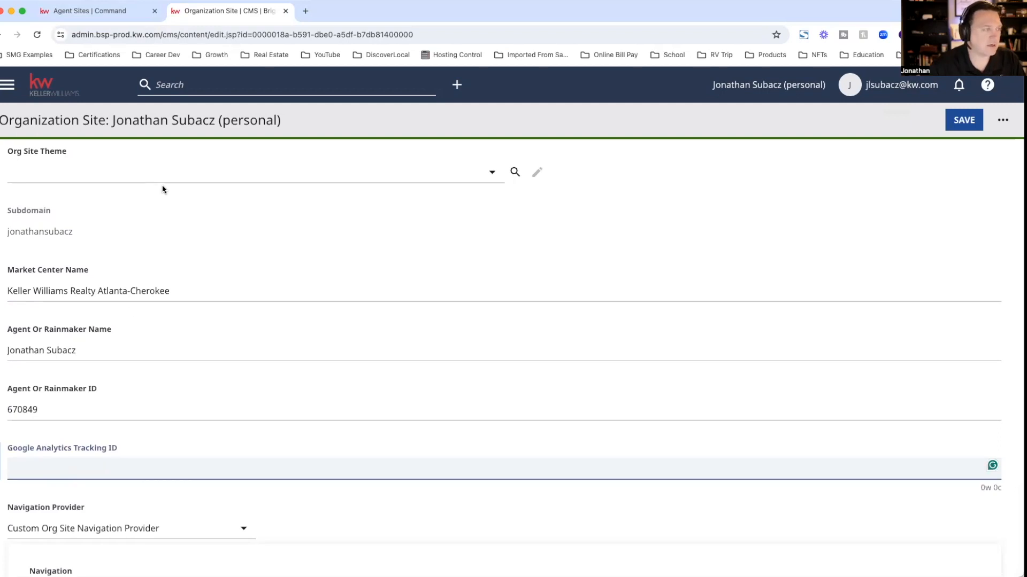
pyautogui.click(306, 12)
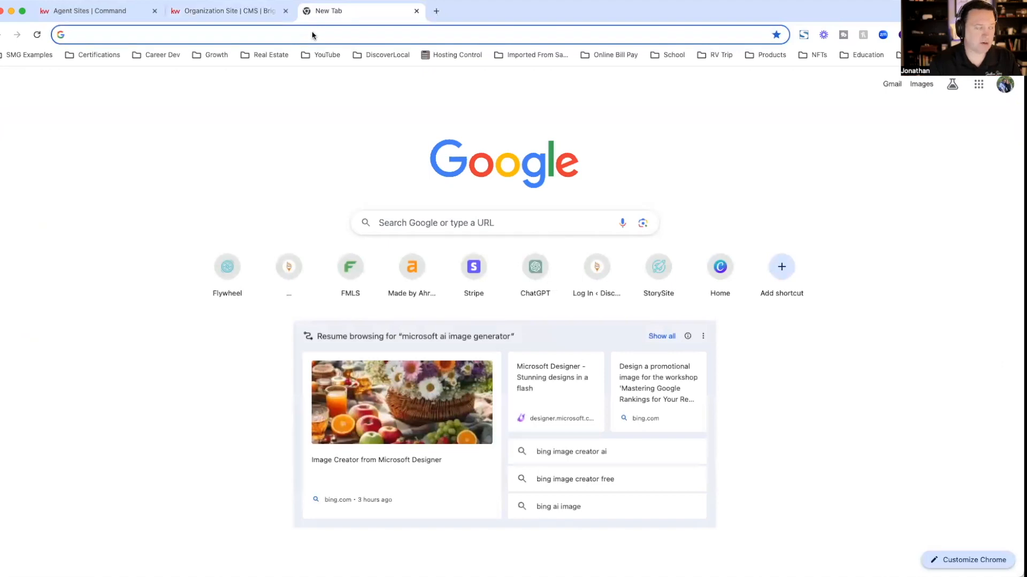
pyautogui.write('https://analytics.google.com/')
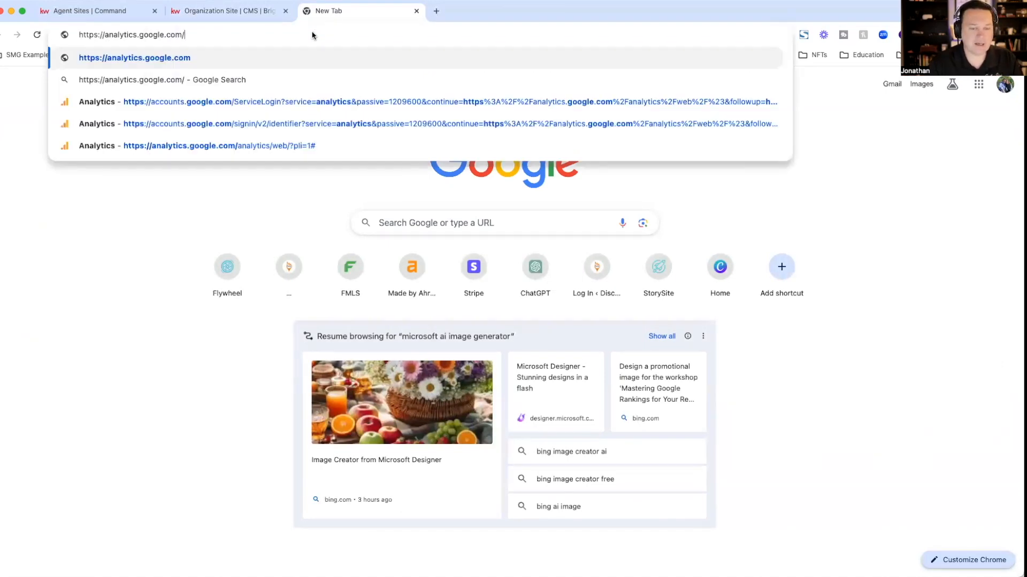
pyautogui.press('Return')
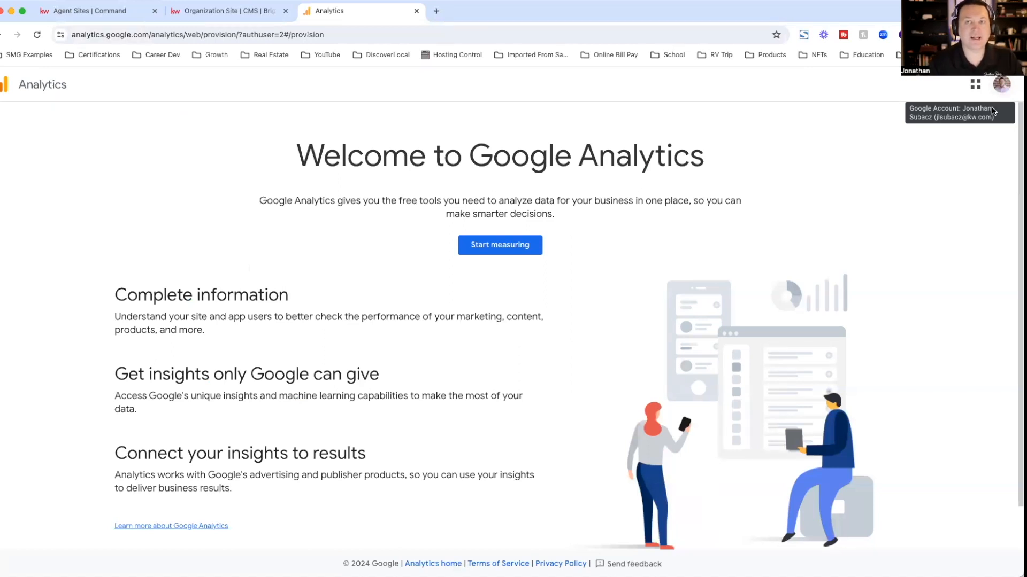
# Start measuring with the account name 'KW Command Website' and continue to property creation.
pyautogui.click(505, 247)
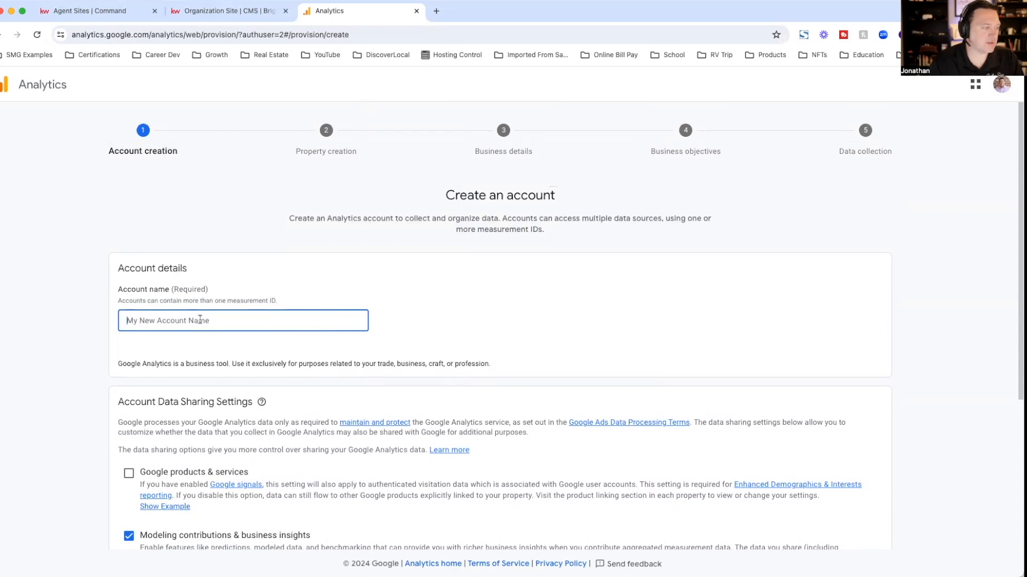
pyautogui.write('KW COmmand Website')
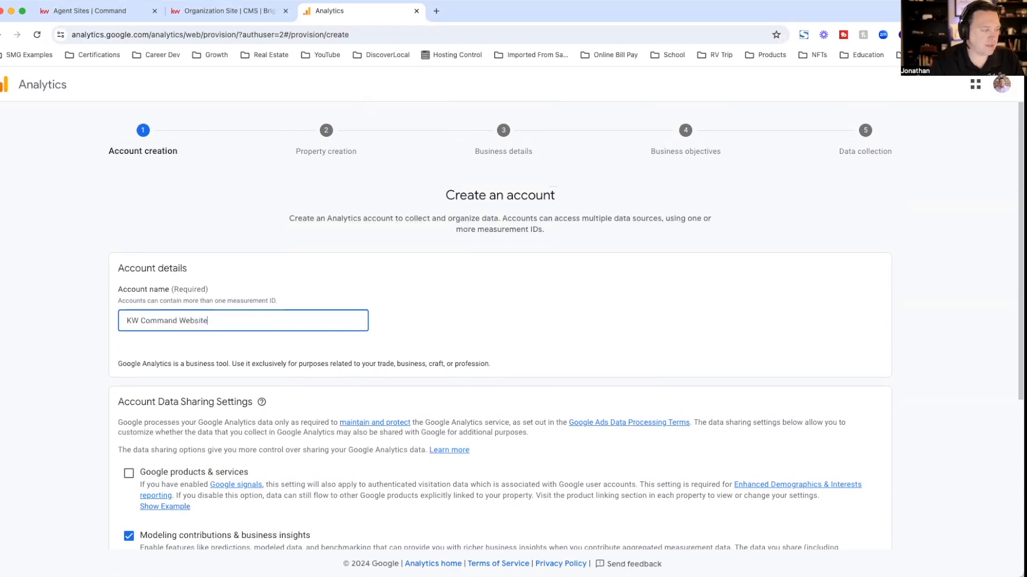
pyautogui.scroll(-3, 223, 367)
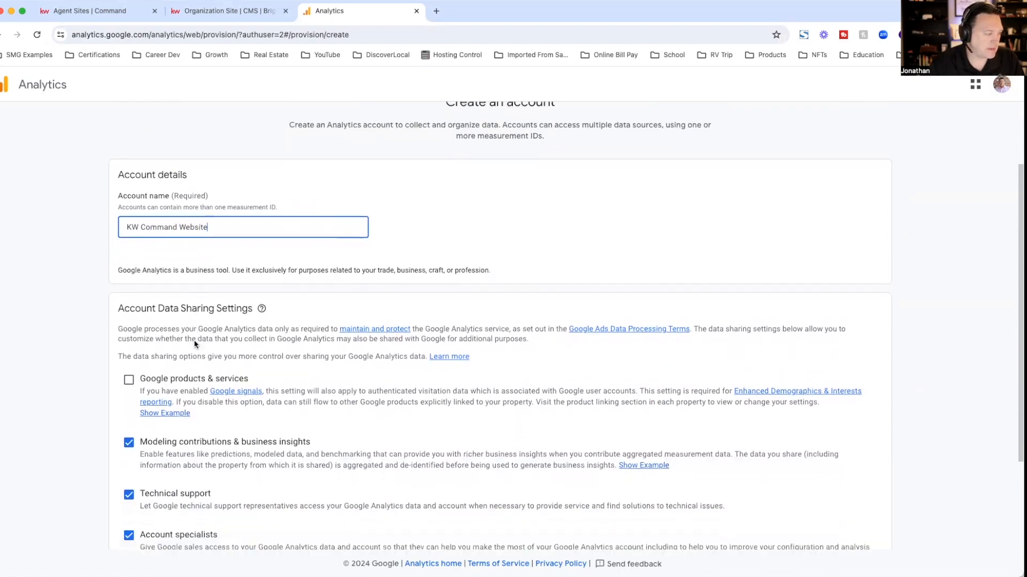
pyautogui.scroll(-2, 223, 367)
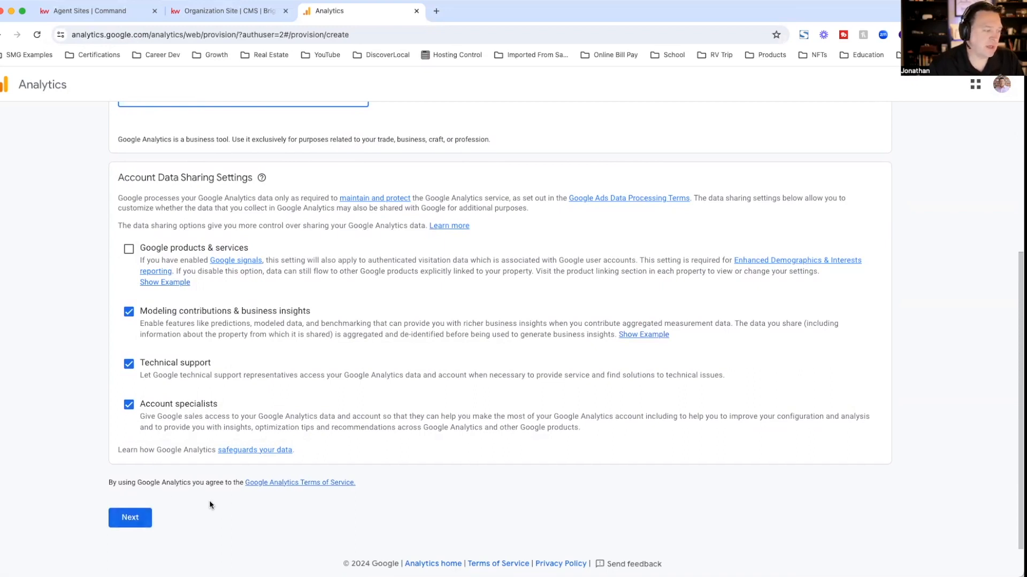
pyautogui.click(131, 517)
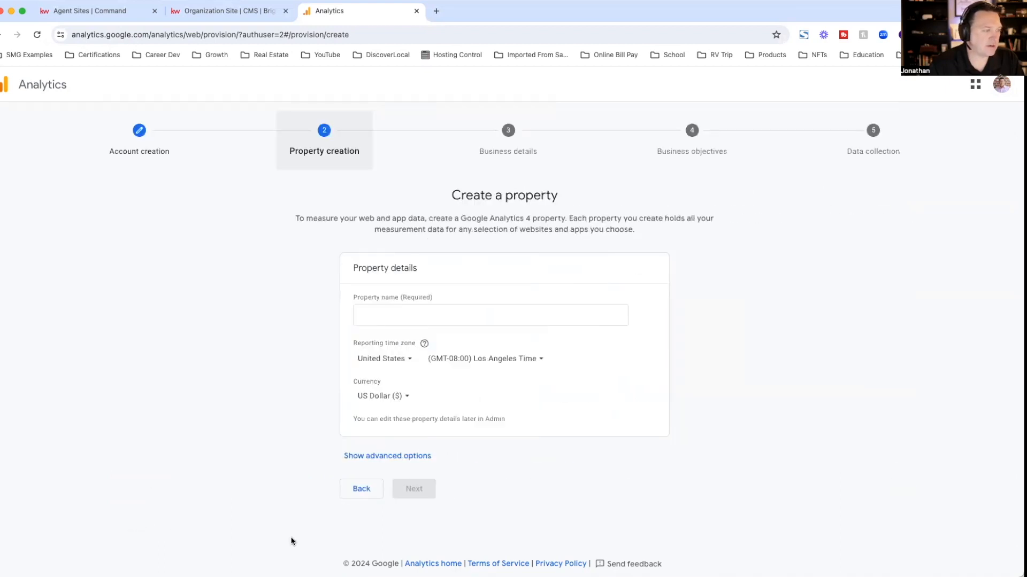
# Name the property 'KW Command Website' with the (GMT-05:00) New York Time reporting time zone.
pyautogui.click(396, 314)
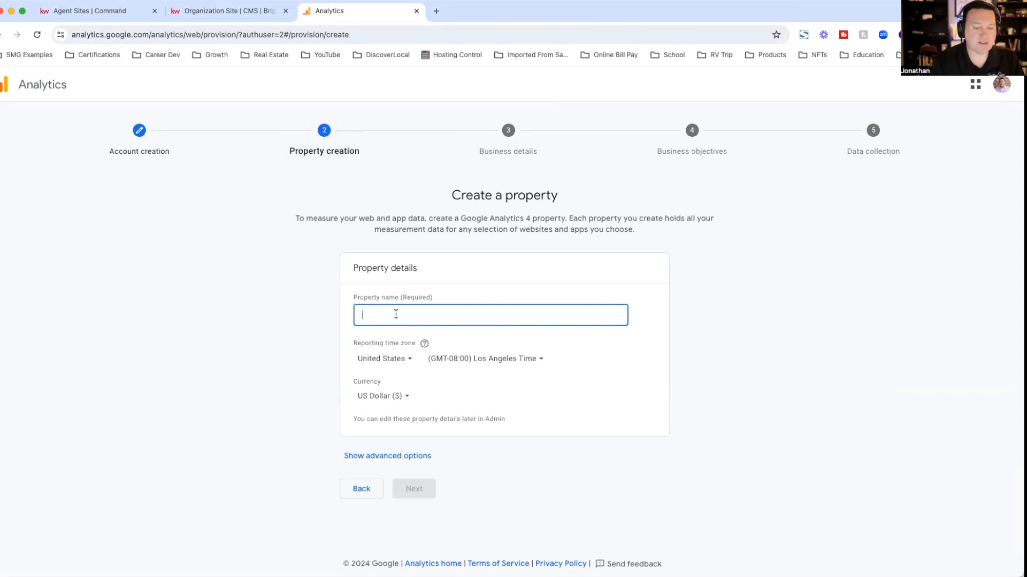
pyautogui.write('KW CO')
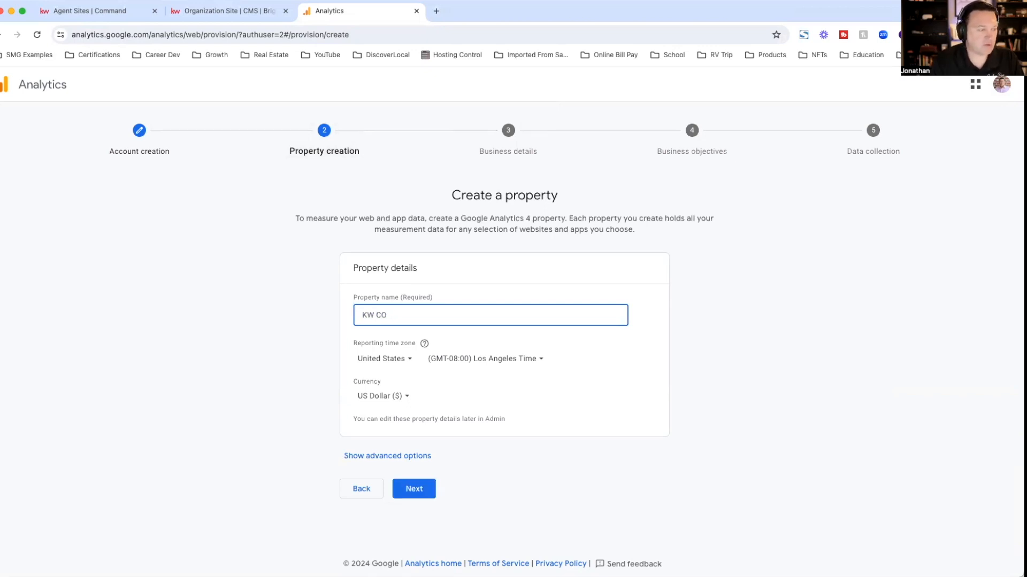
pyautogui.write('mmand Website')
pyautogui.click(427, 456)
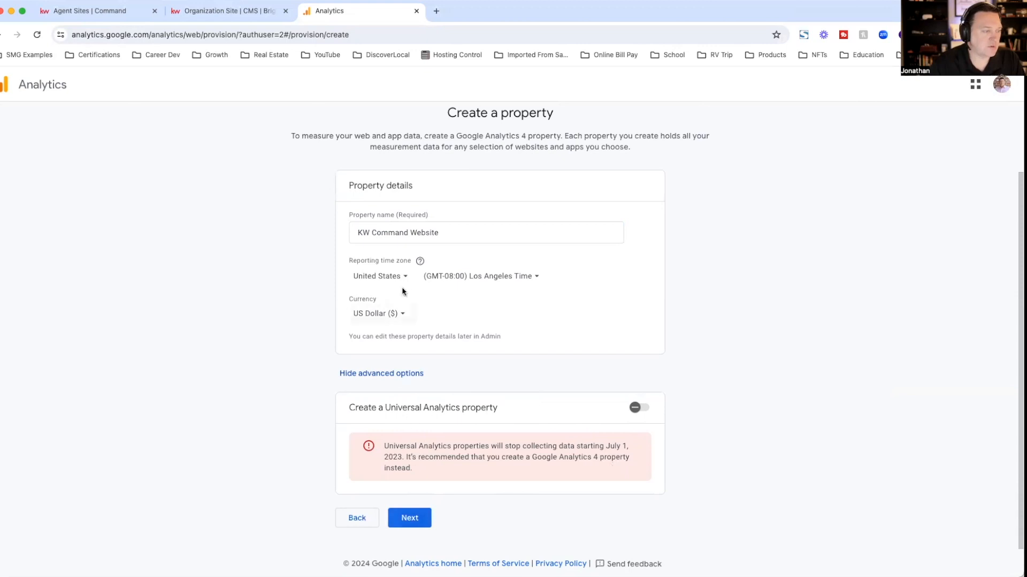
pyautogui.click(531, 282)
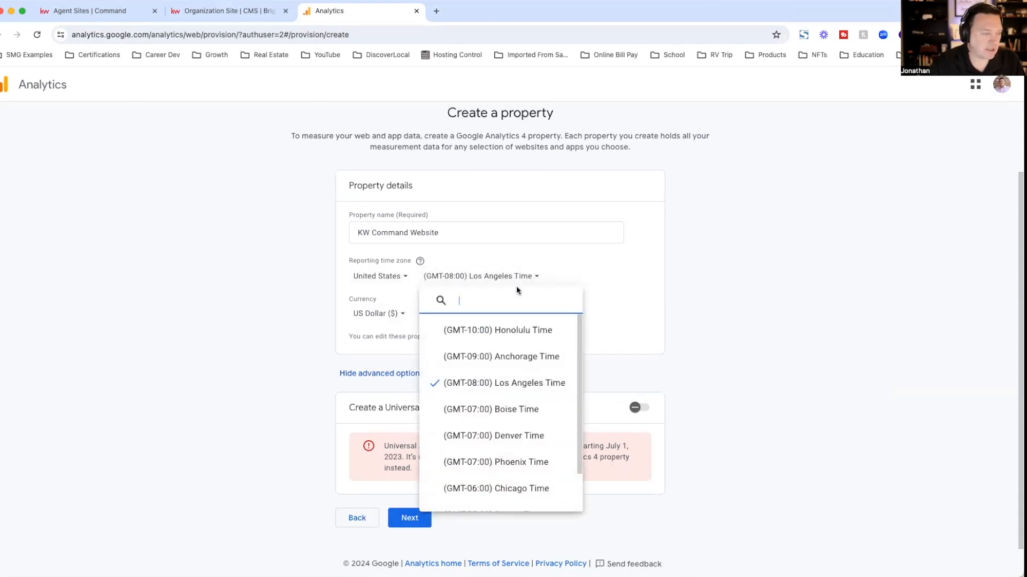
pyautogui.scroll(-2, 495, 416)
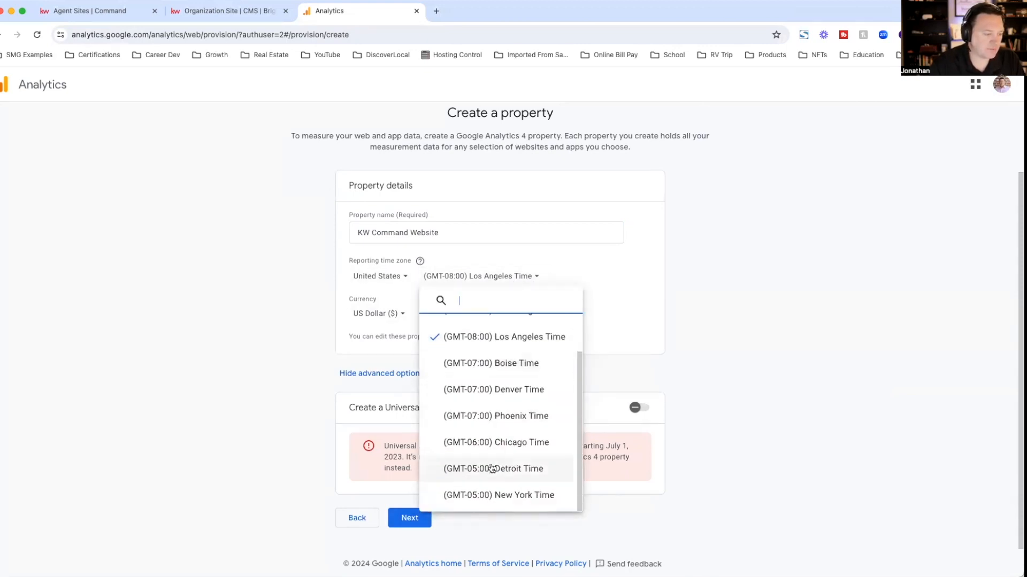
pyautogui.click(488, 496)
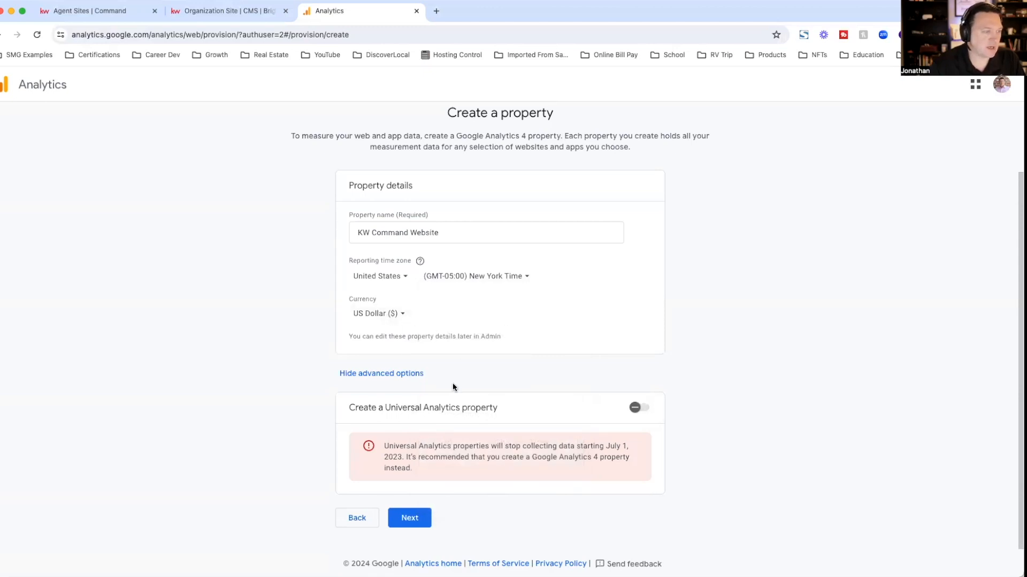
pyautogui.click(412, 518)
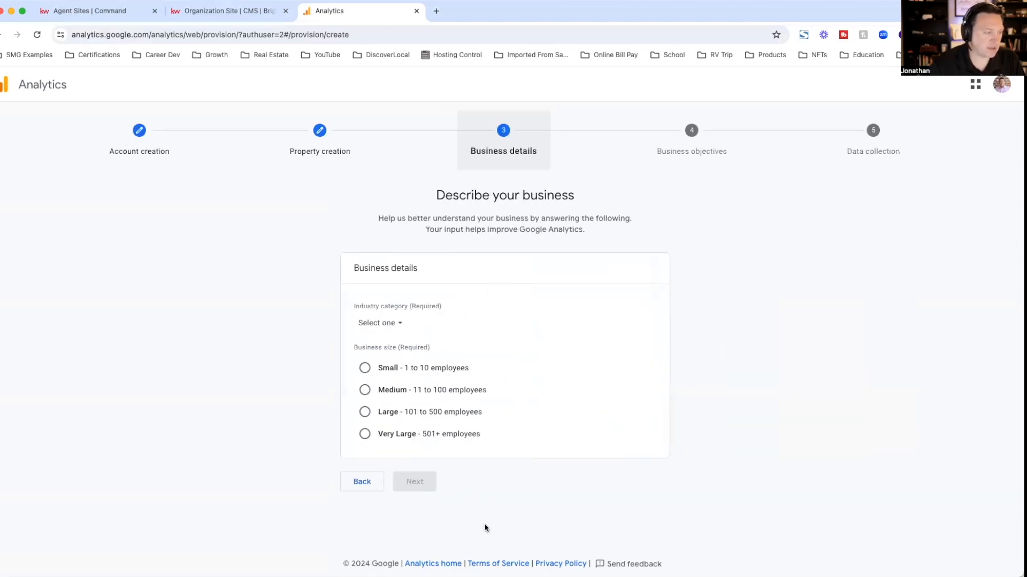
# Set business size to Small (1 to 10 employees) and industry category to Real Estate.
pyautogui.click(364, 368)
pyautogui.click(397, 323)
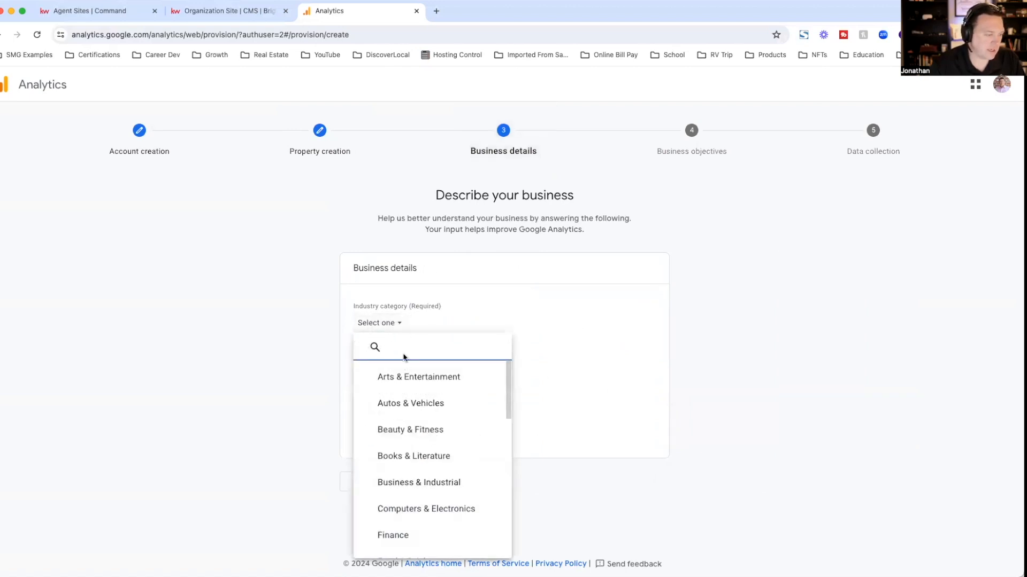
pyautogui.write('Real')
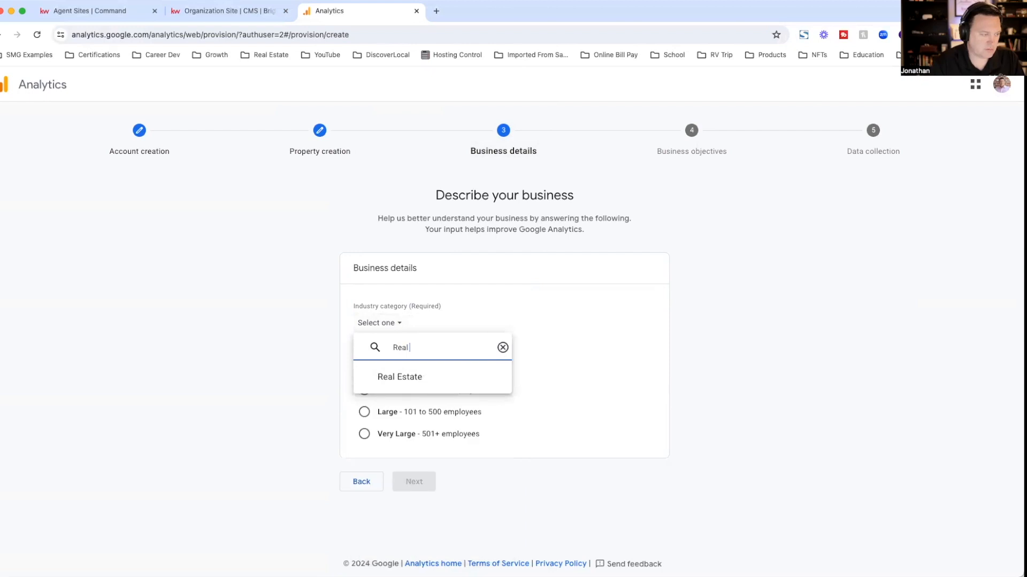
pyautogui.click(387, 378)
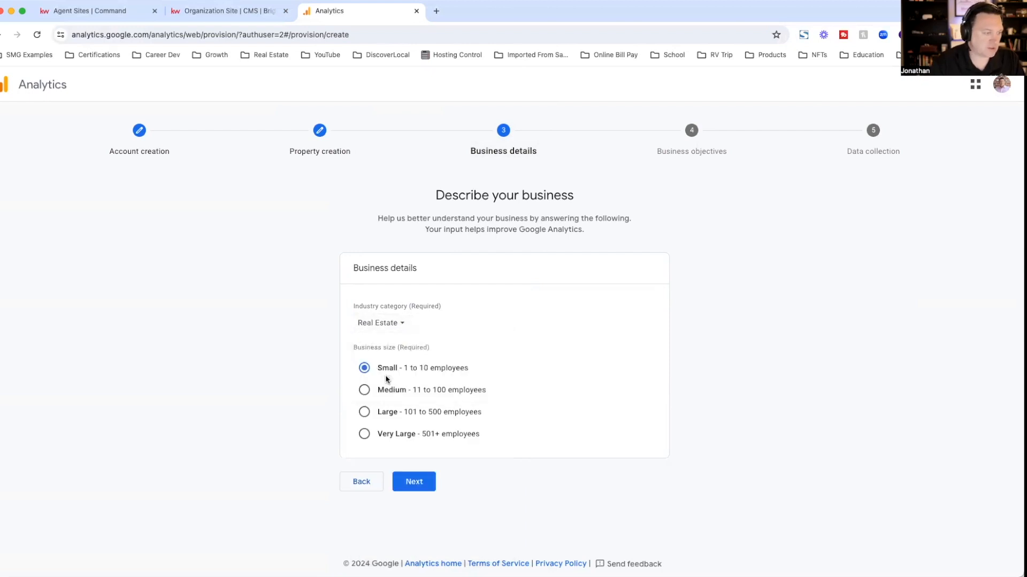
# Choose Generate leads as the business objective and create the account.
pyautogui.click(414, 481)
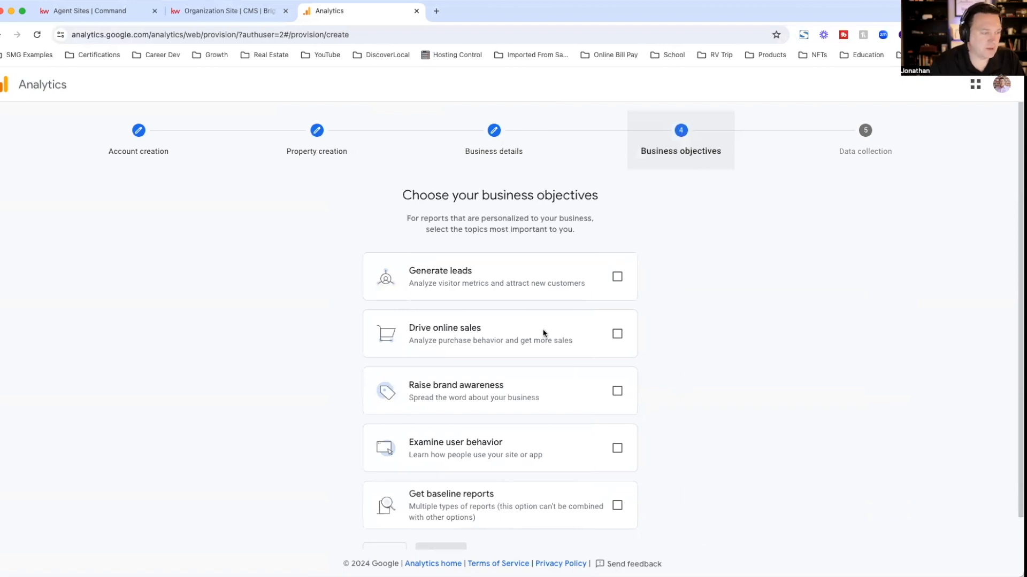
pyautogui.scroll(-2, 543, 333)
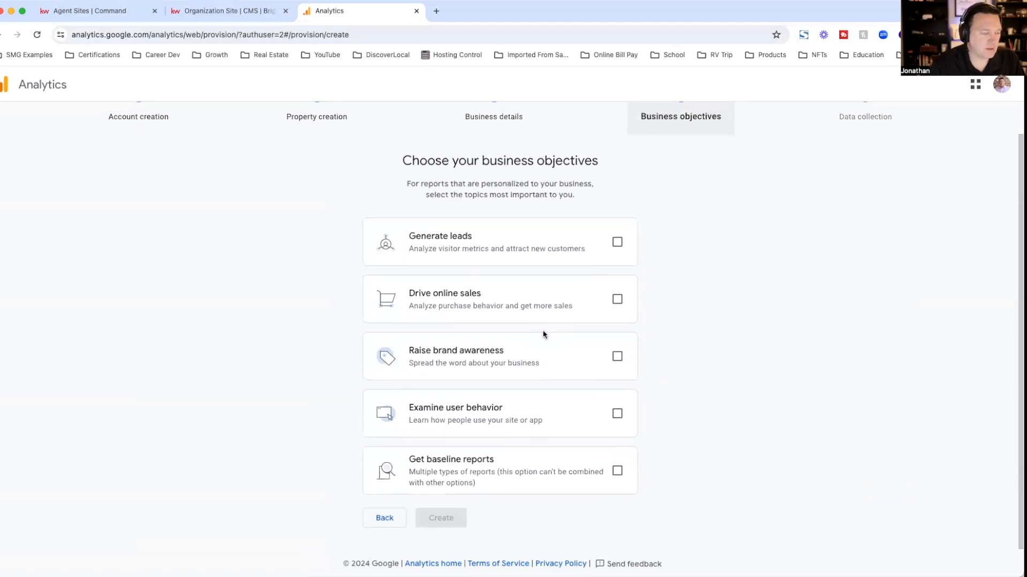
pyautogui.click(617, 242)
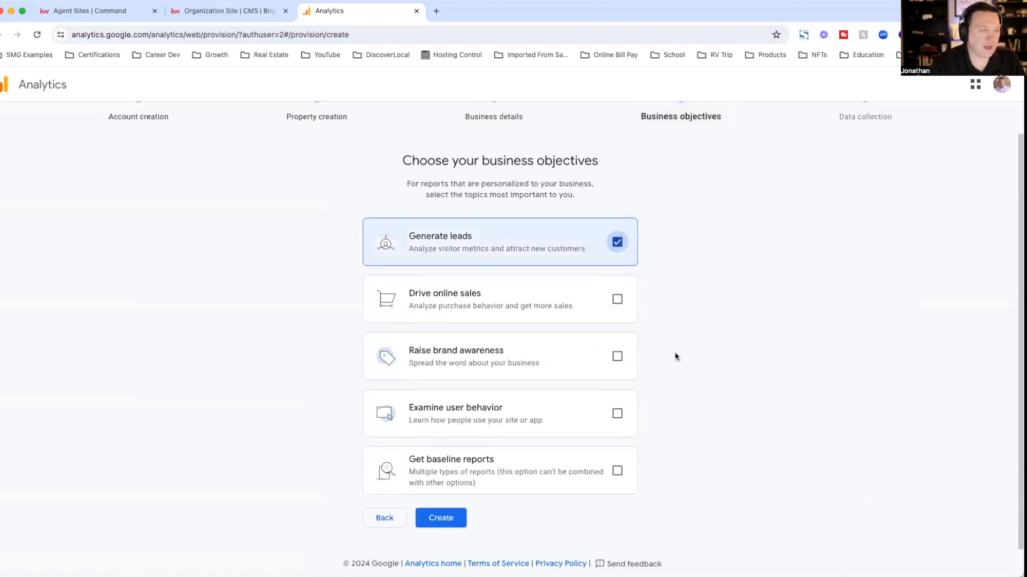
pyautogui.click(436, 521)
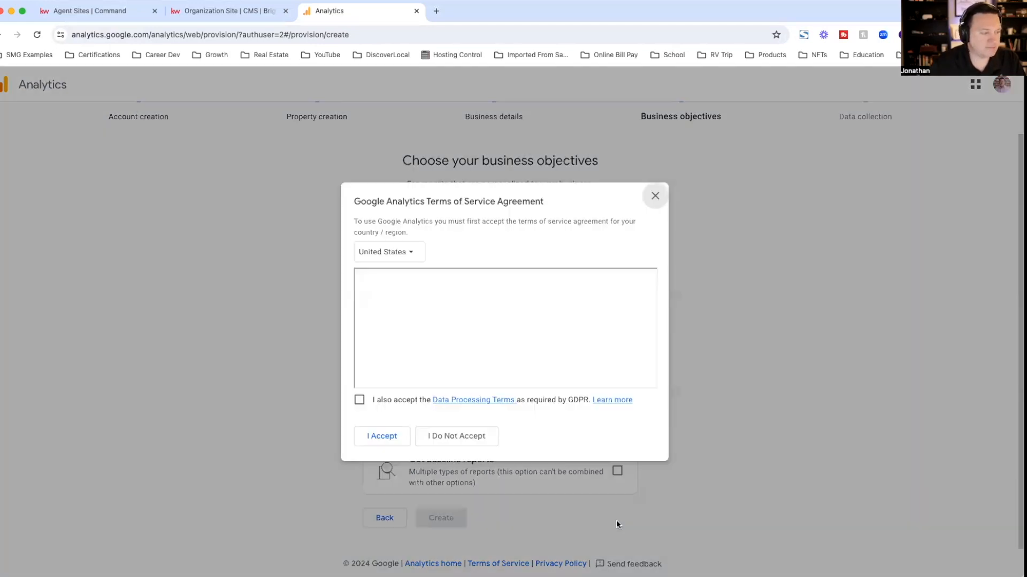
# Accept the Terms of Service along with the GDPR Data Processing Terms.
pyautogui.scroll(-5, 463, 349)
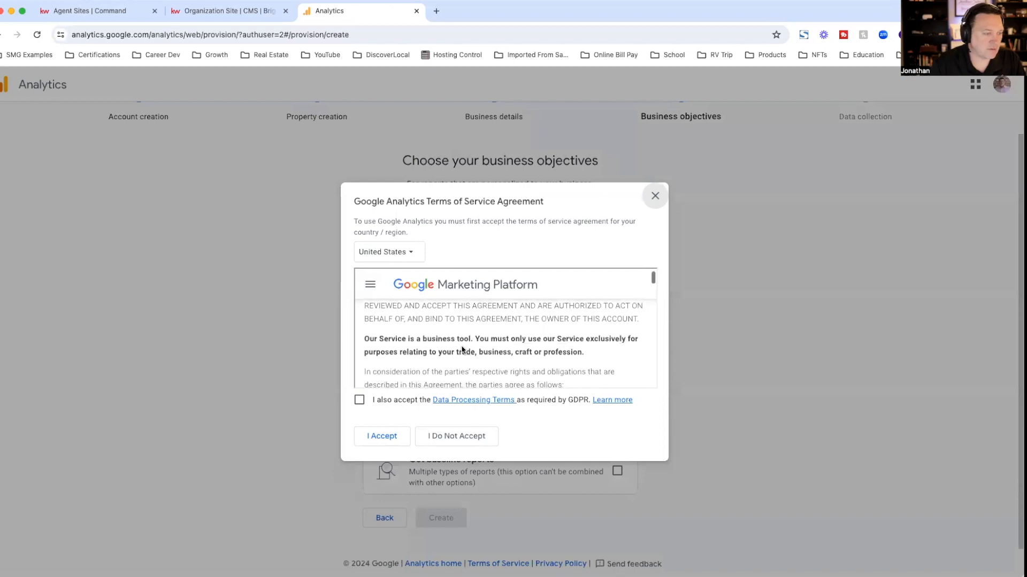
pyautogui.scroll(-10, 463, 348)
pyautogui.scroll(-10, 462, 349)
pyautogui.scroll(-10, 462, 346)
pyautogui.scroll(-5, 462, 346)
pyautogui.scroll(-15, 462, 350)
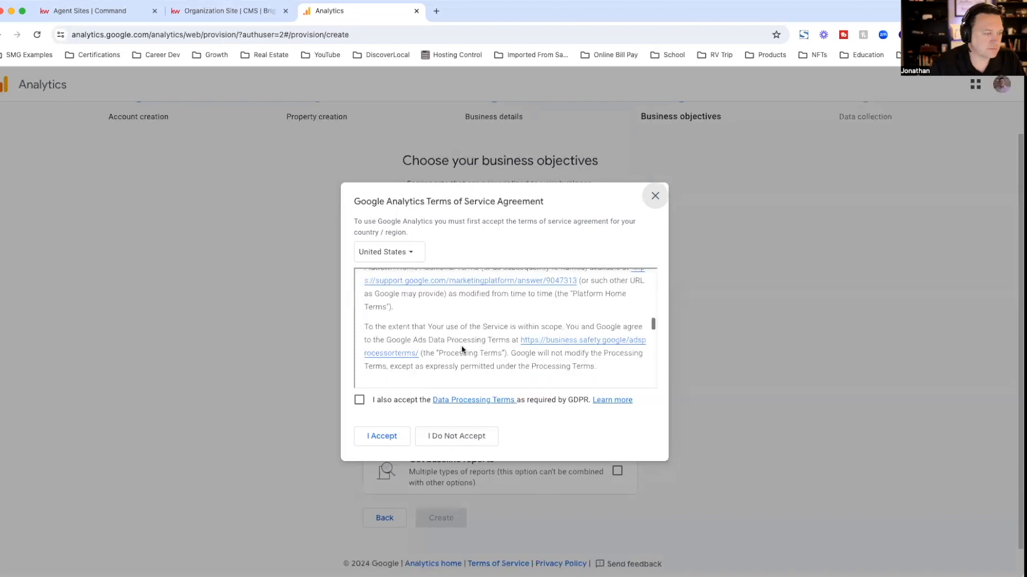
pyautogui.scroll(-20, 463, 350)
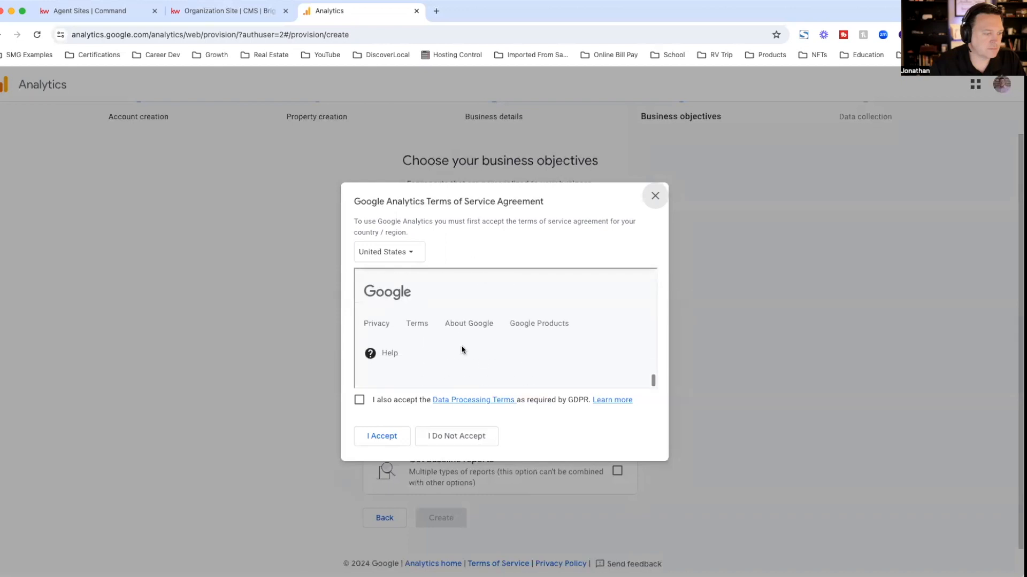
pyautogui.click(360, 400)
pyautogui.click(383, 436)
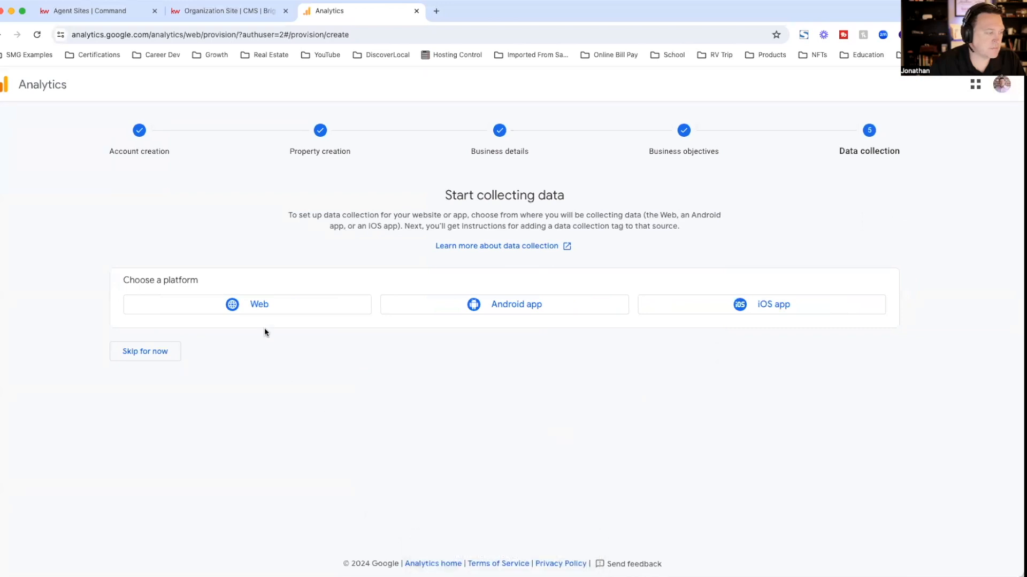
# Choose a Web stream and enter the agent's kw.com website address as the URL.
pyautogui.click(257, 306)
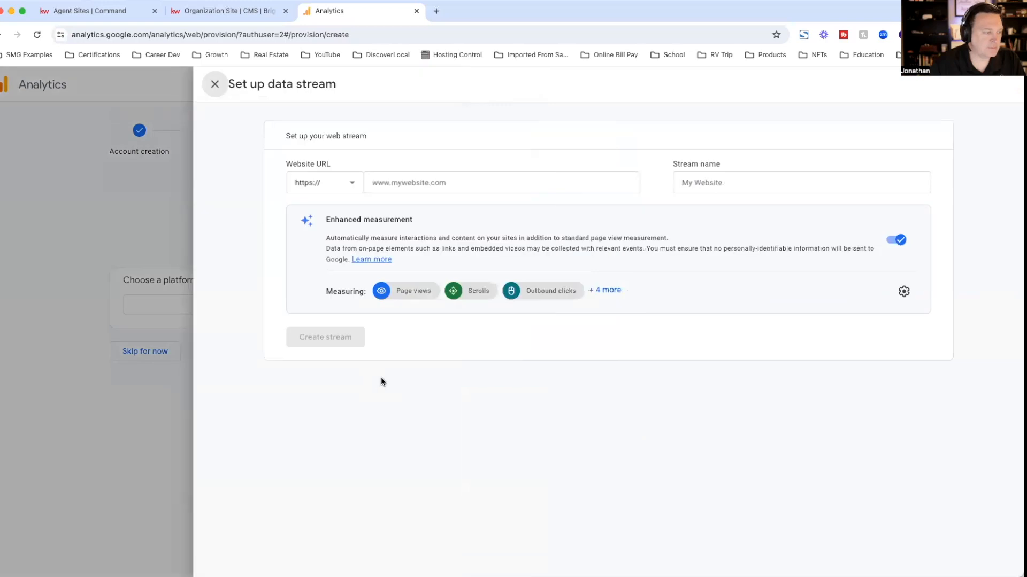
pyautogui.click(386, 183)
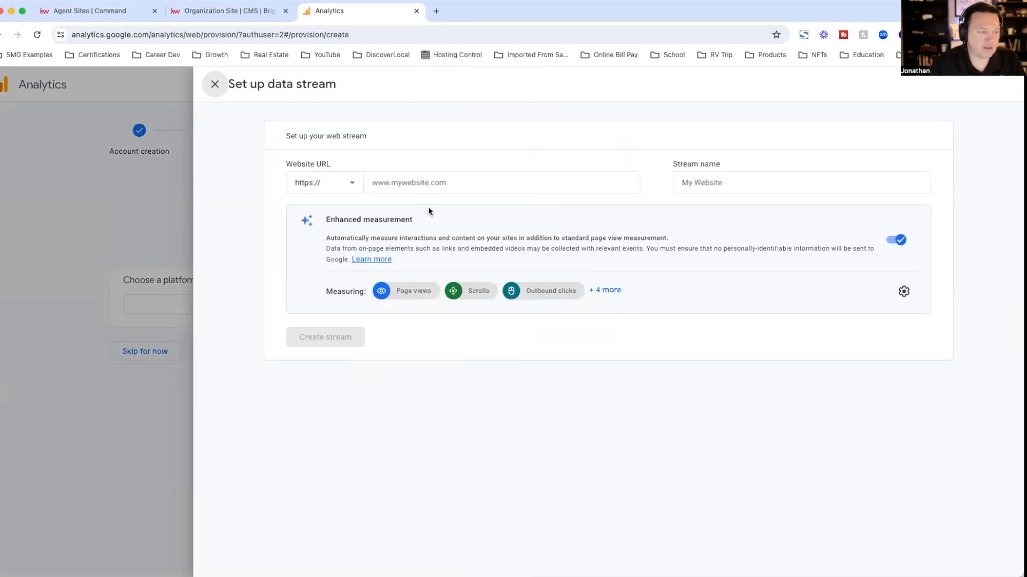
pyautogui.click(465, 187)
pyautogui.write('joanthan')
pyautogui.press('BackSpace')
pyautogui.press('BackSpace')
pyautogui.press('BackSpace')
pyautogui.press('BackSpace')
pyautogui.press('BackSpace')
pyautogui.press('BackSpace')
pyautogui.write('nathan')
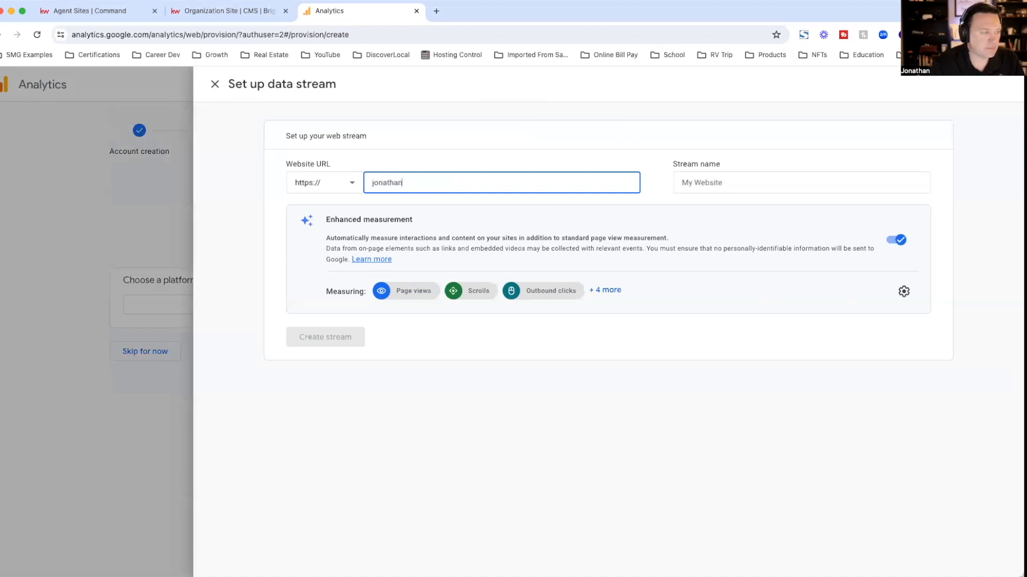
pyautogui.write('subacz.kl')
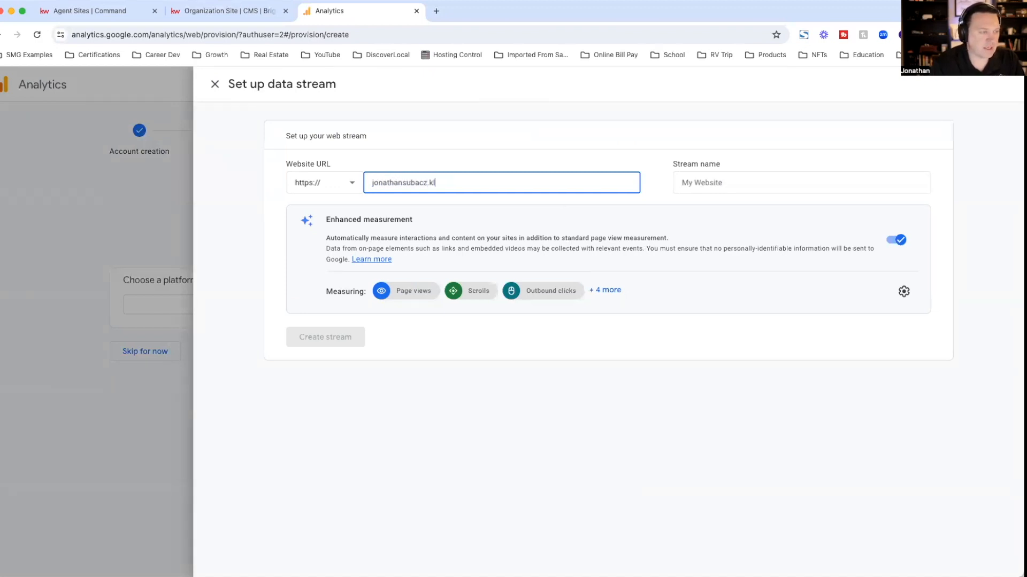
pyautogui.press('BackSpace')
pyautogui.write('w.com')
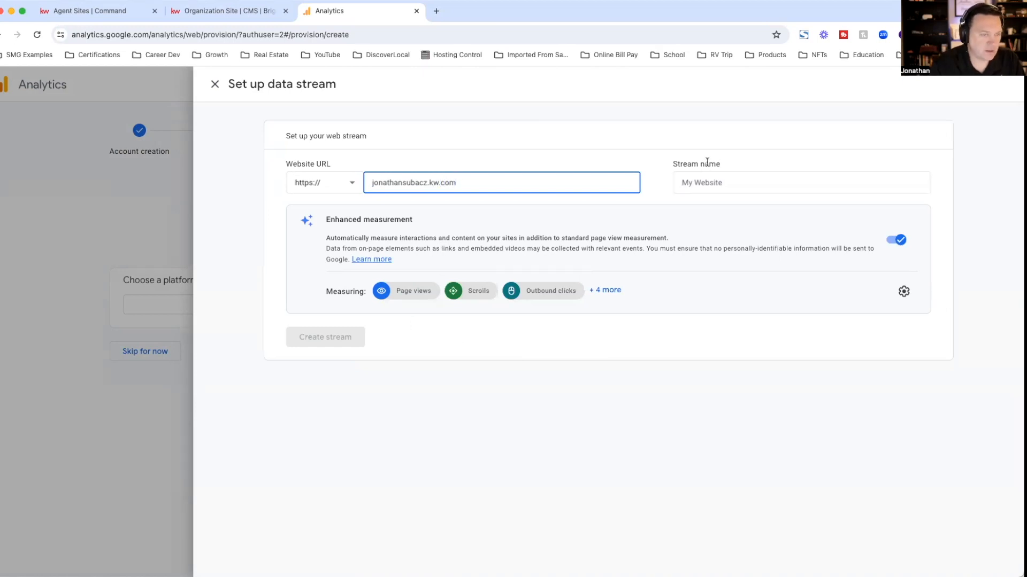
# Name the stream 'My KW Command Website'.
pyautogui.click(704, 183)
pyautogui.click(704, 183)
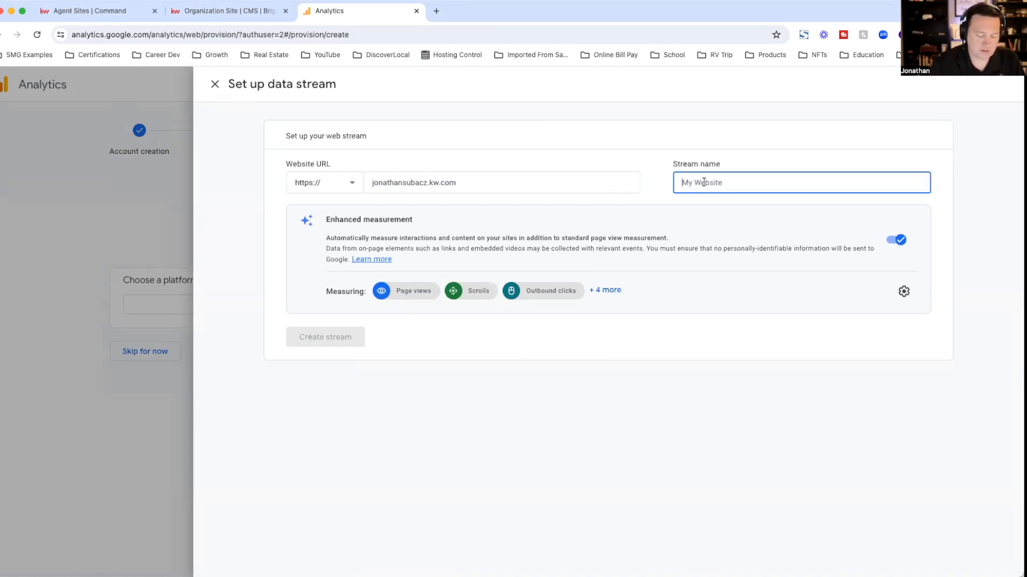
pyautogui.write('My Co')
pyautogui.press('BackSpace')
pyautogui.press('BackSpace')
pyautogui.write('KW Command We')
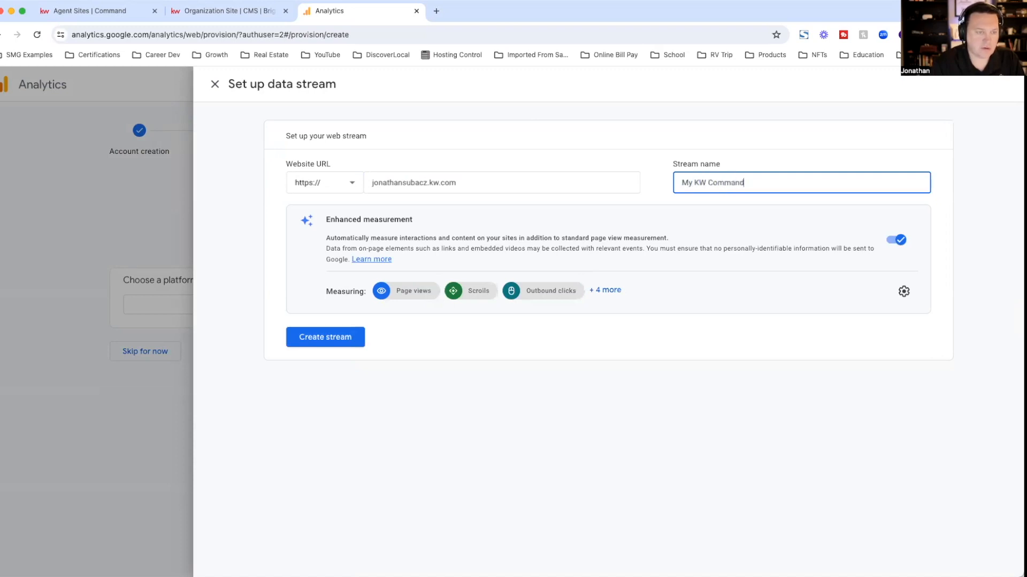
pyautogui.press('BackSpace')
pyautogui.write('ebsite')
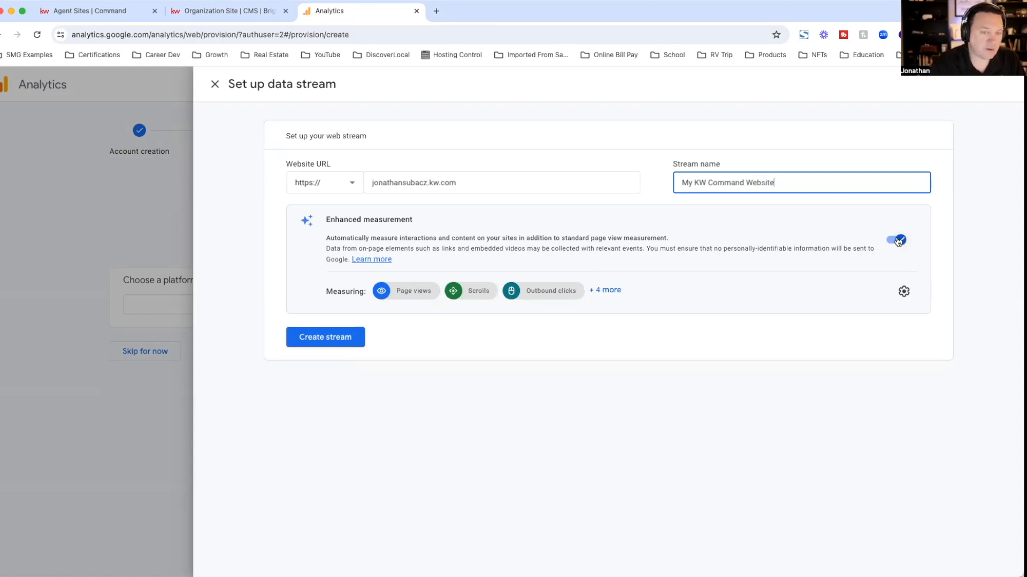
# Create the stream, dismiss the installation instructions, and copy its Measurement ID.
pyautogui.click(338, 337)
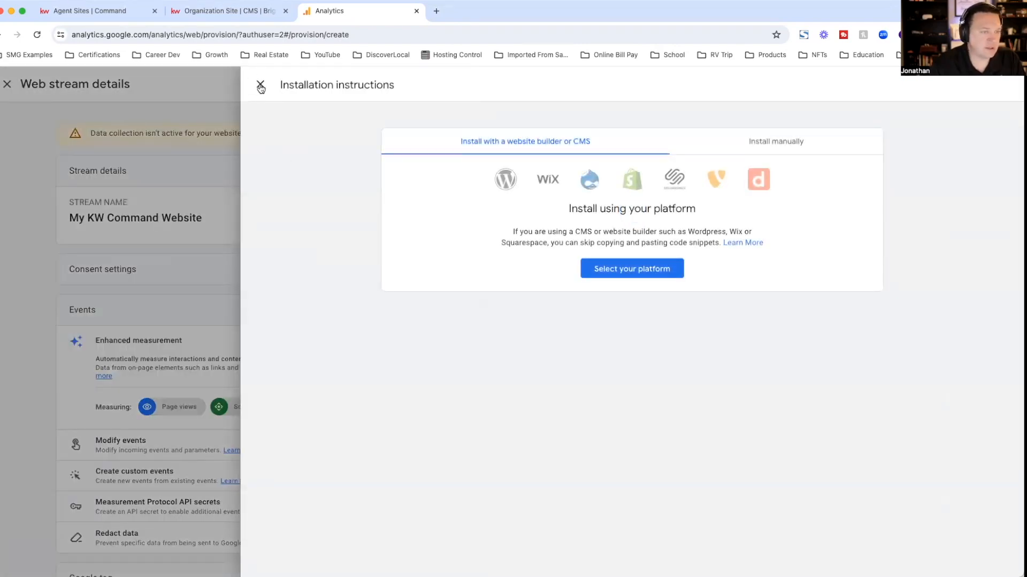
pyautogui.click(260, 86)
pyautogui.click(917, 218)
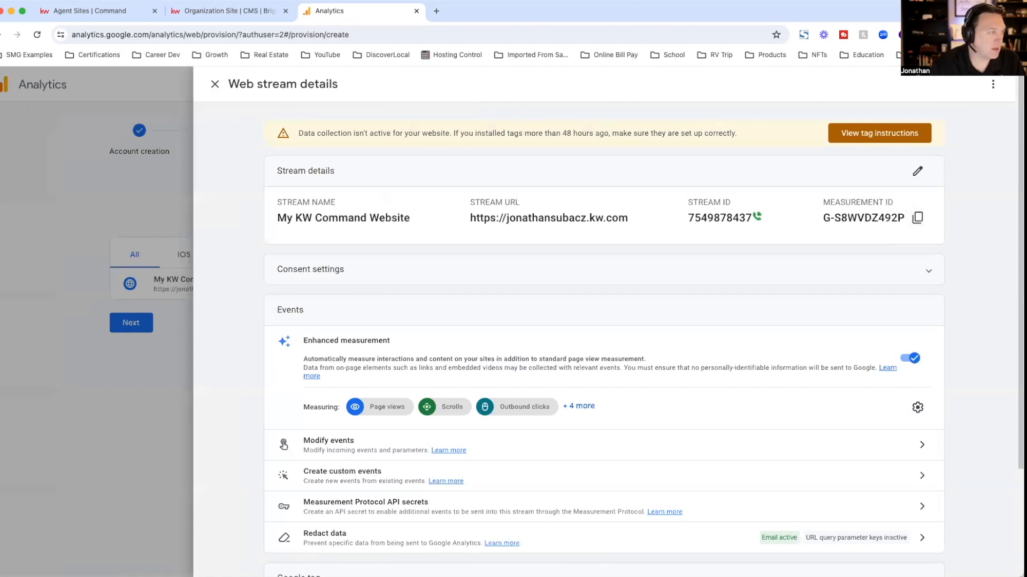
pyautogui.click(203, 11)
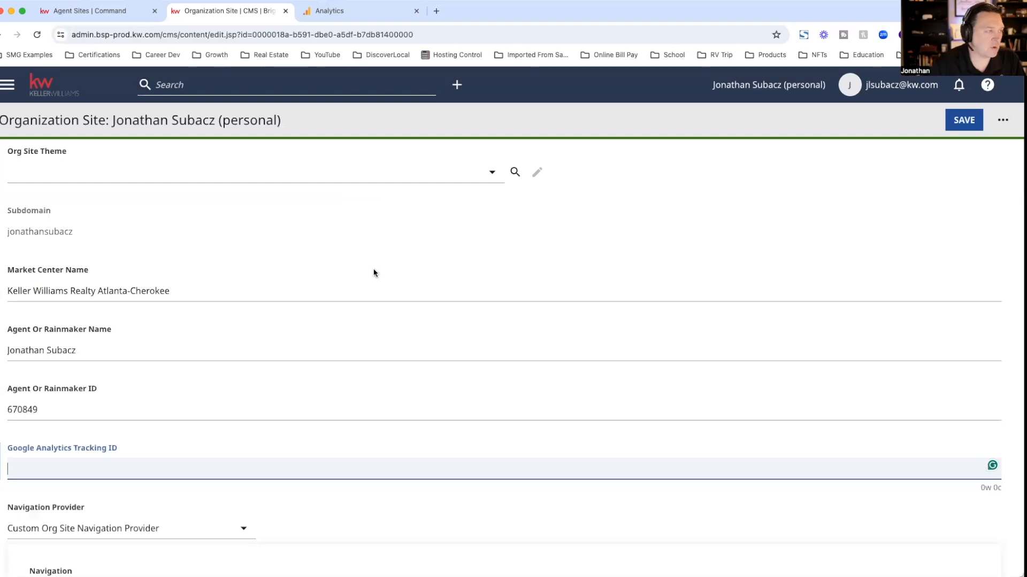
# Paste G-S8WVDZ492P as the Google Analytics Tracking ID and save the organization site.
pyautogui.scroll(-3, 372, 271)
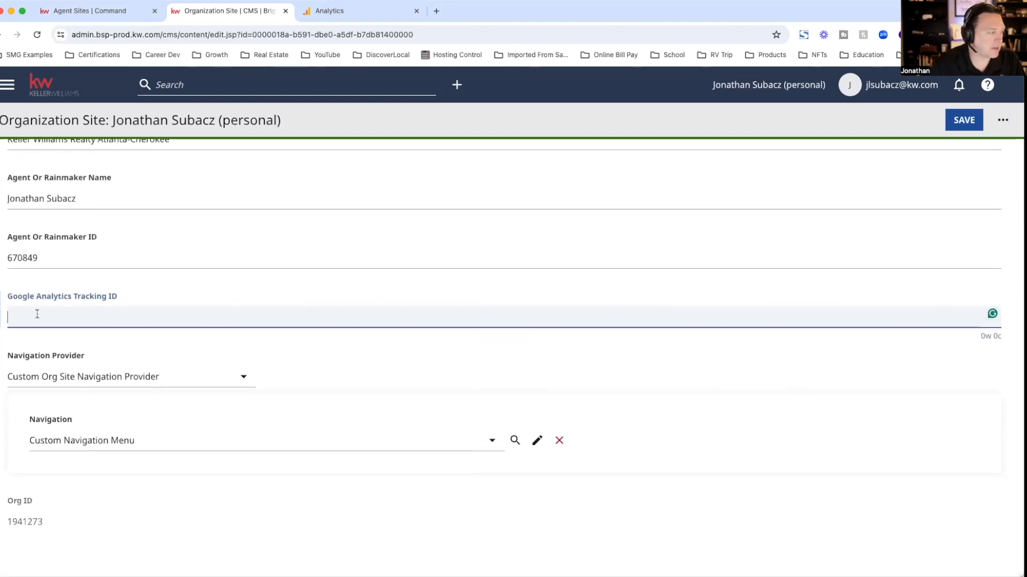
pyautogui.press('super+v')
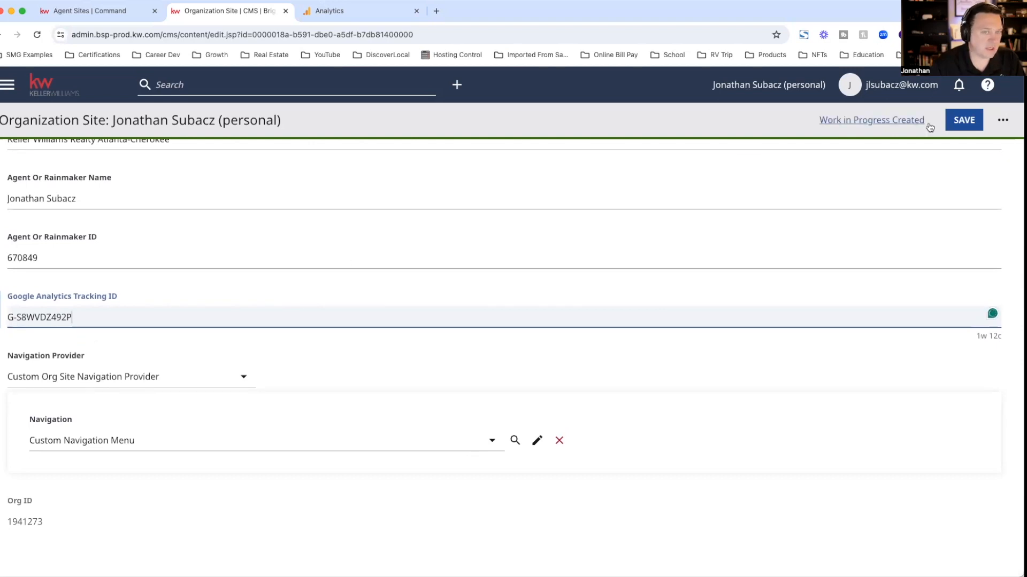
pyautogui.click(963, 120)
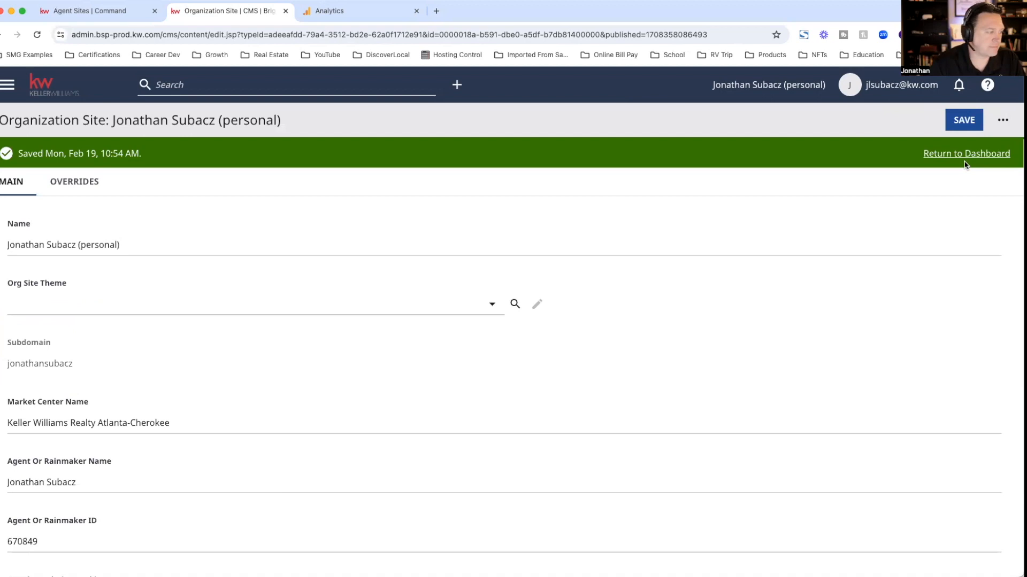
# Bring up the KW Command Manage My Website page.
pyautogui.scroll(-3, 245, 342)
pyautogui.scroll(-4, 246, 340)
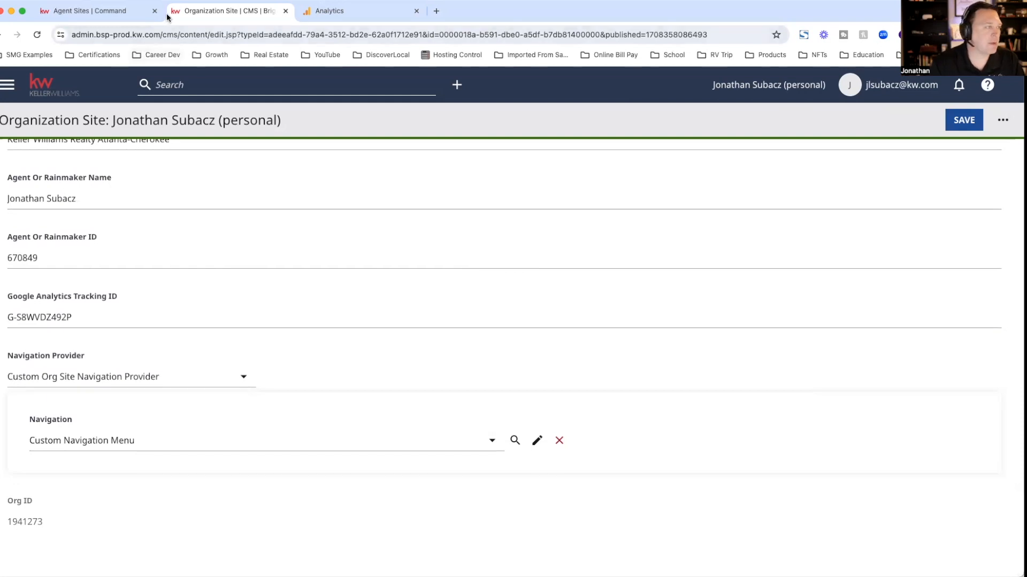
pyautogui.click(127, 14)
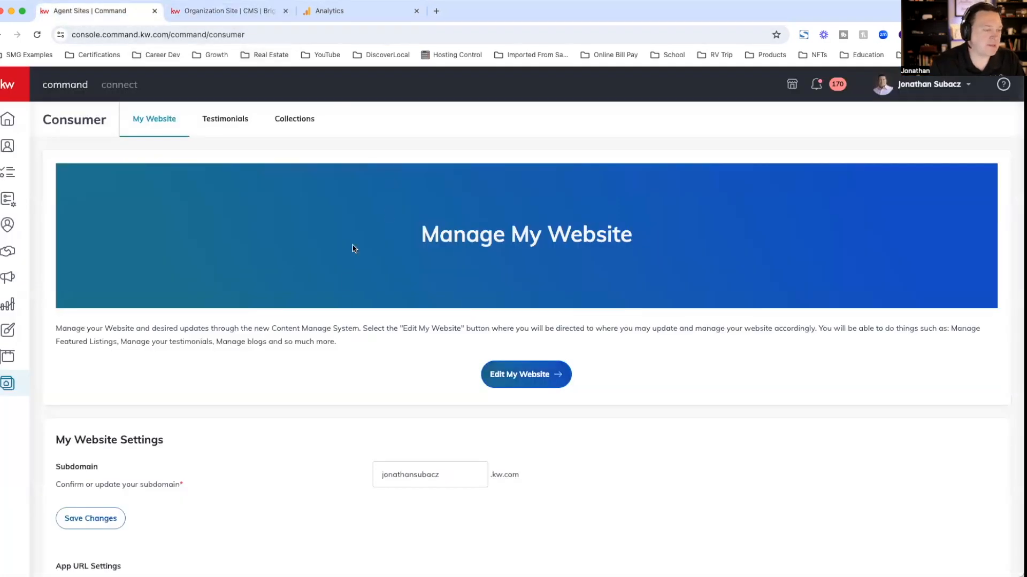
# Switch back to Analytics and review the My KW Command Website stream details showing measurement ID G-S8WVDZ492P.
pyautogui.click(333, 16)
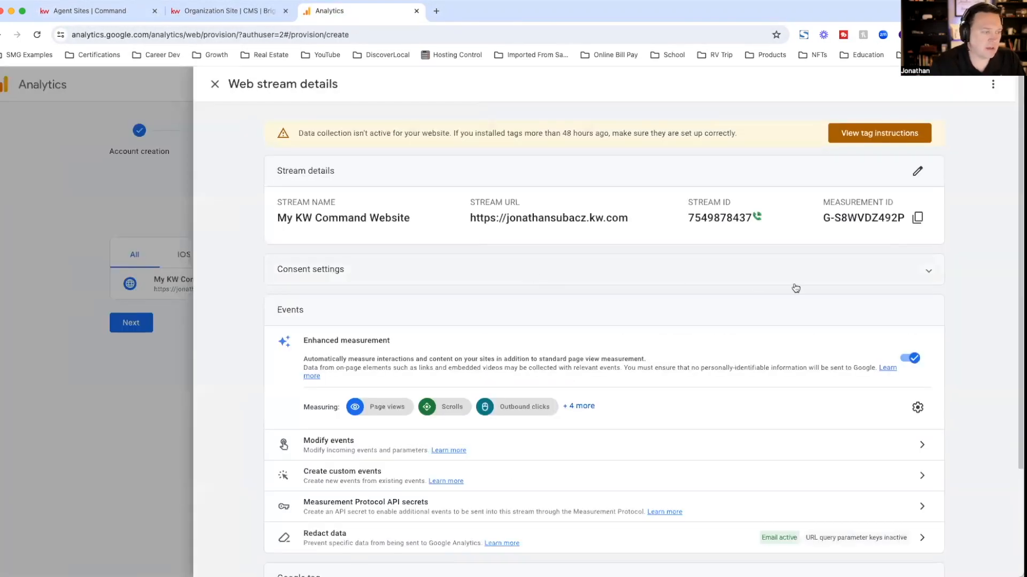
pyautogui.scroll(-3, 966, 293)
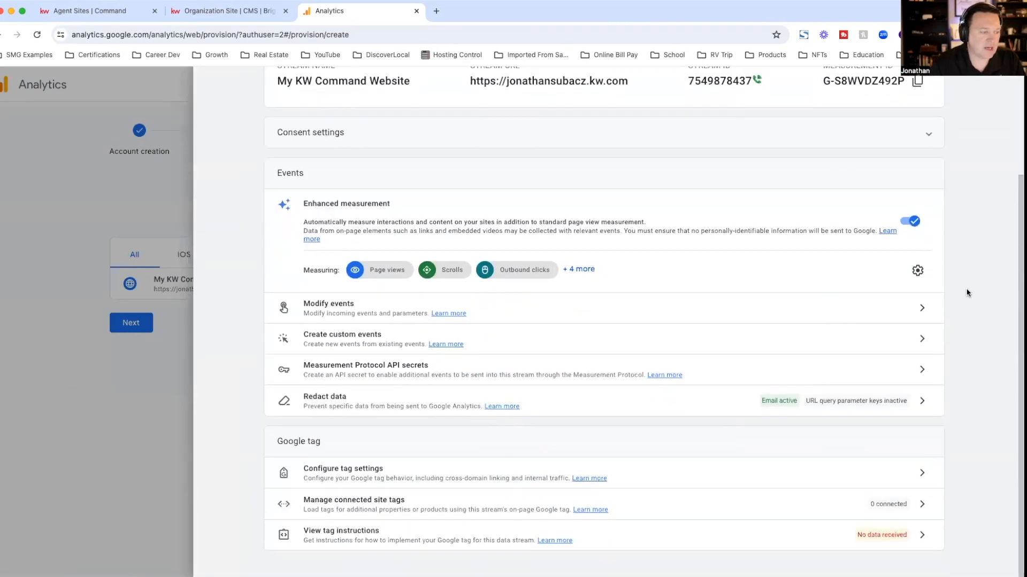
pyautogui.scroll(3, 969, 378)
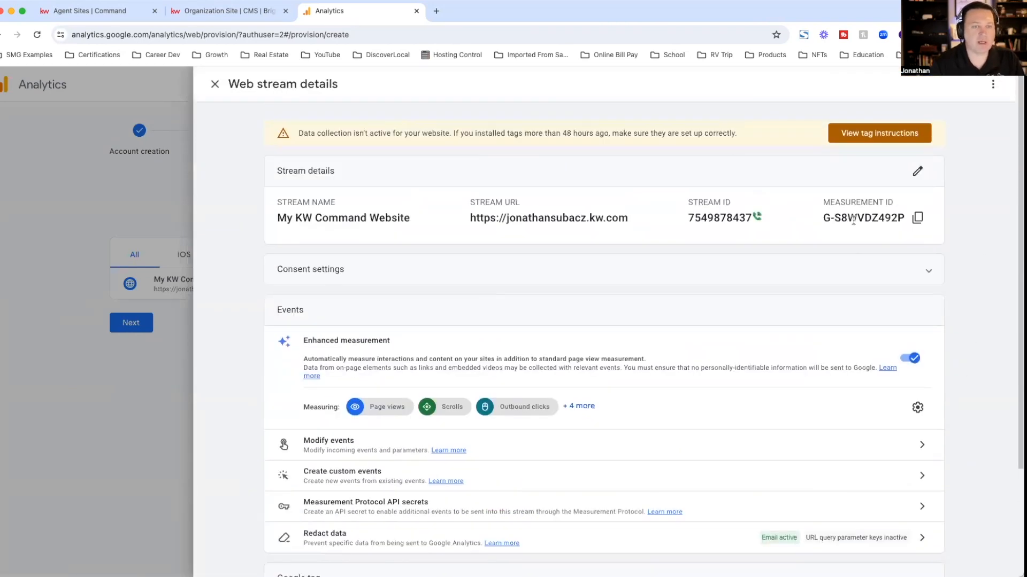